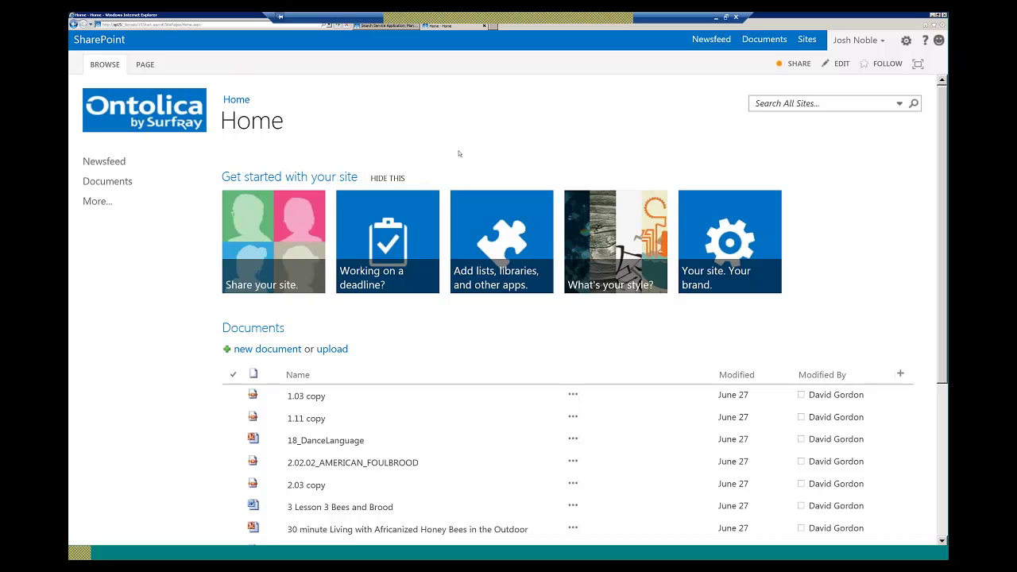
# Step: Search all sites for 'bee' and narrow the results to PDF files
pyautogui.click(775, 102)
pyautogui.write('bee')
pyautogui.press('Return')
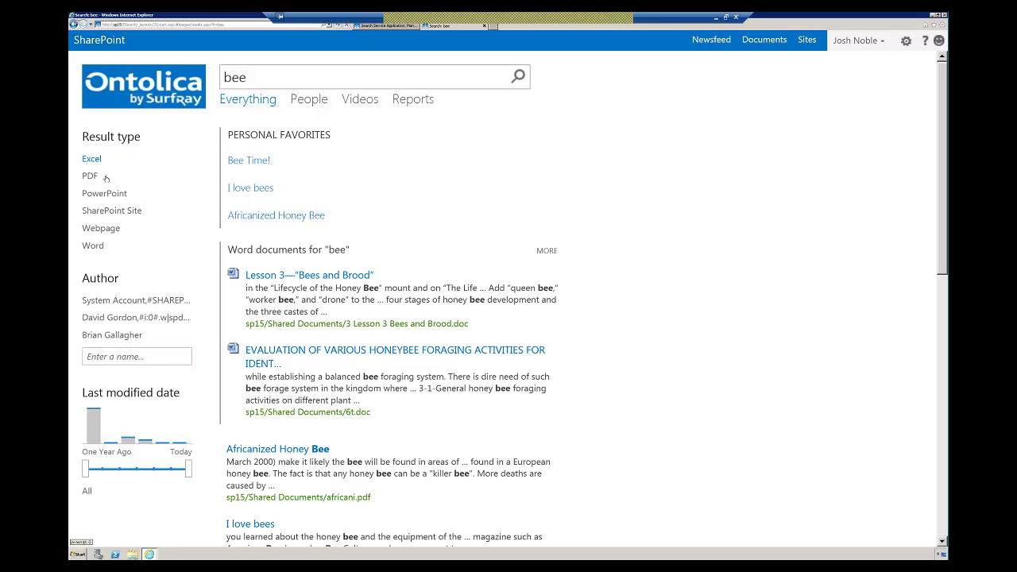
pyautogui.click(93, 181)
# Step: Set the Last modified range to run from Six Months Ago to One Week Ago
pyautogui.moveTo(85, 475); pyautogui.dragTo(121, 474)
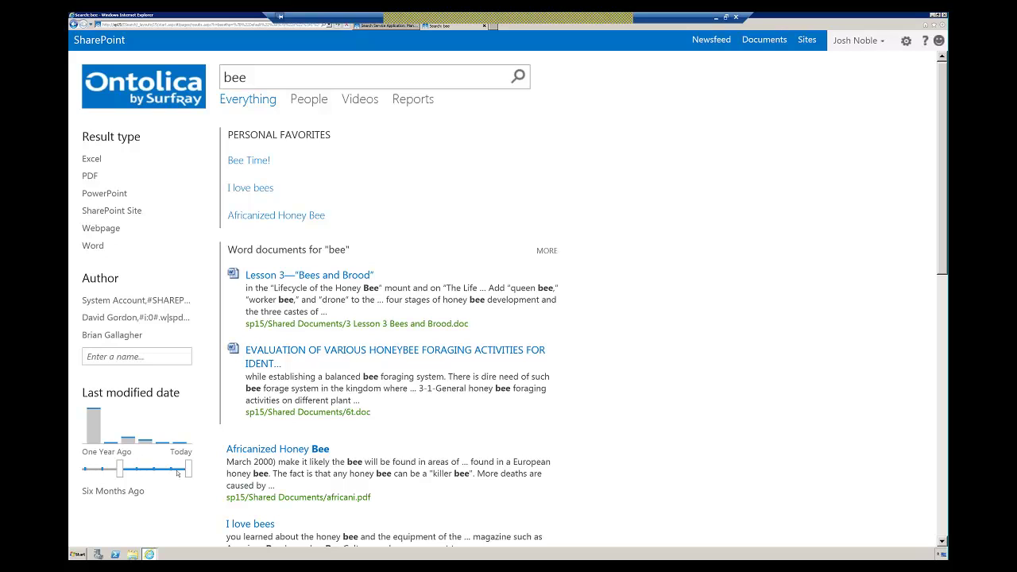
pyautogui.moveTo(188, 472); pyautogui.dragTo(156, 473)
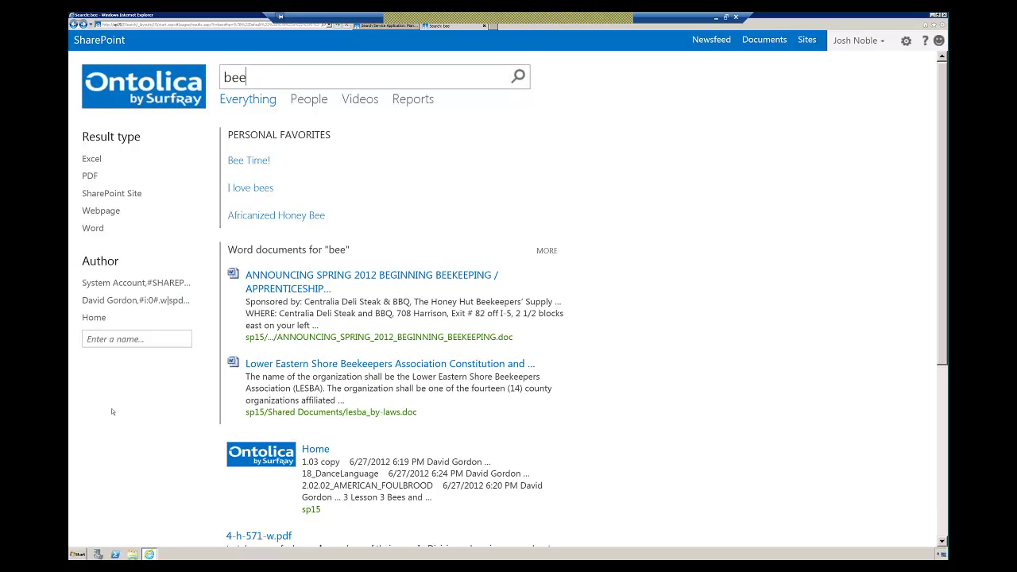
# Step: Rerun the bee search to clear the date filter and preview the Lesson 3—Bees and Brood result
pyautogui.click(517, 73)
pyautogui.click(518, 81)
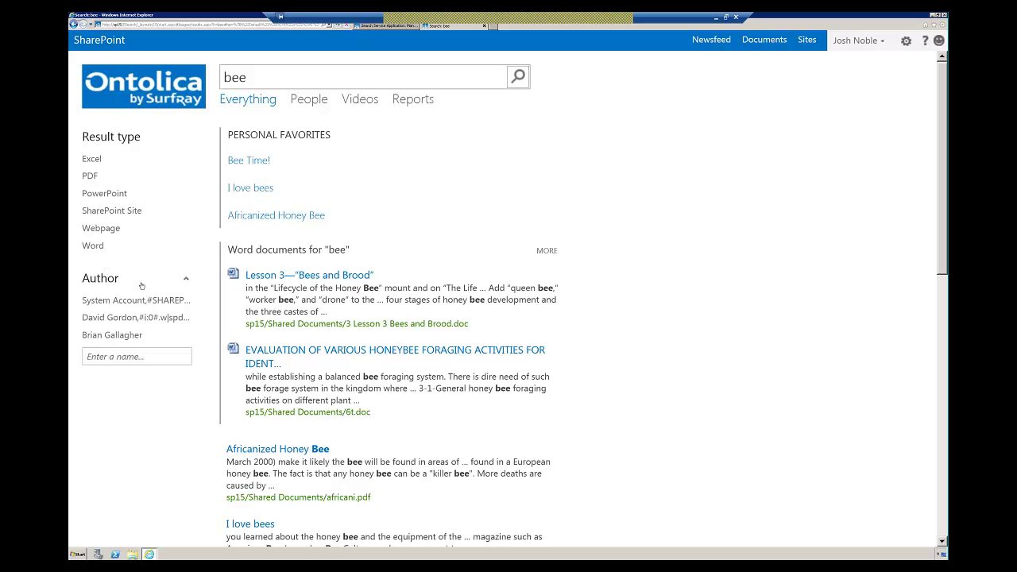
pyautogui.click(141, 356)
pyautogui.moveTo(477, 301)
pyautogui.moveTo(299, 300)
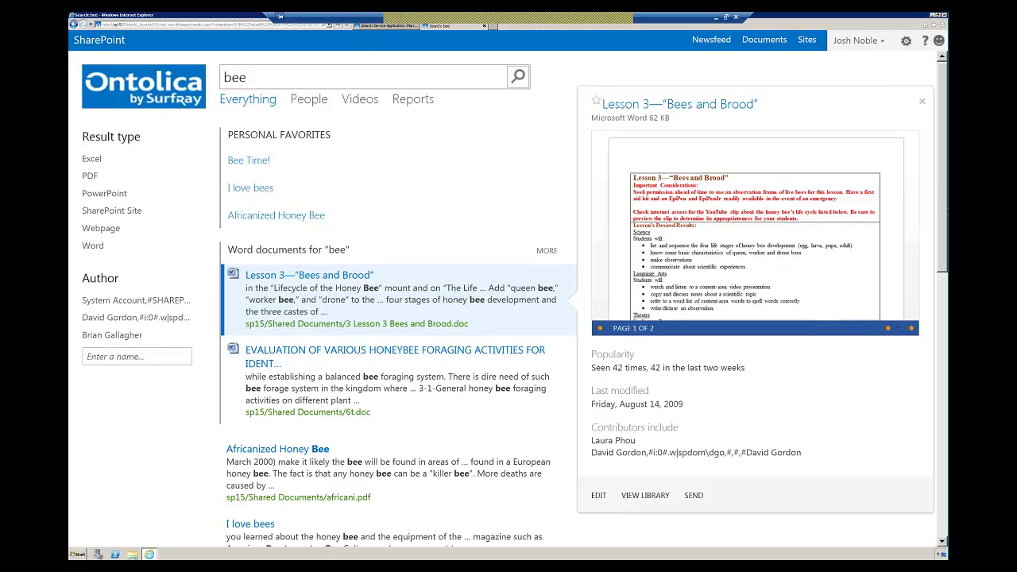
# Step: Scroll down through the Lesson 3—Bees and Brood preview and back up
pyautogui.scroll(-3, 796, 214)
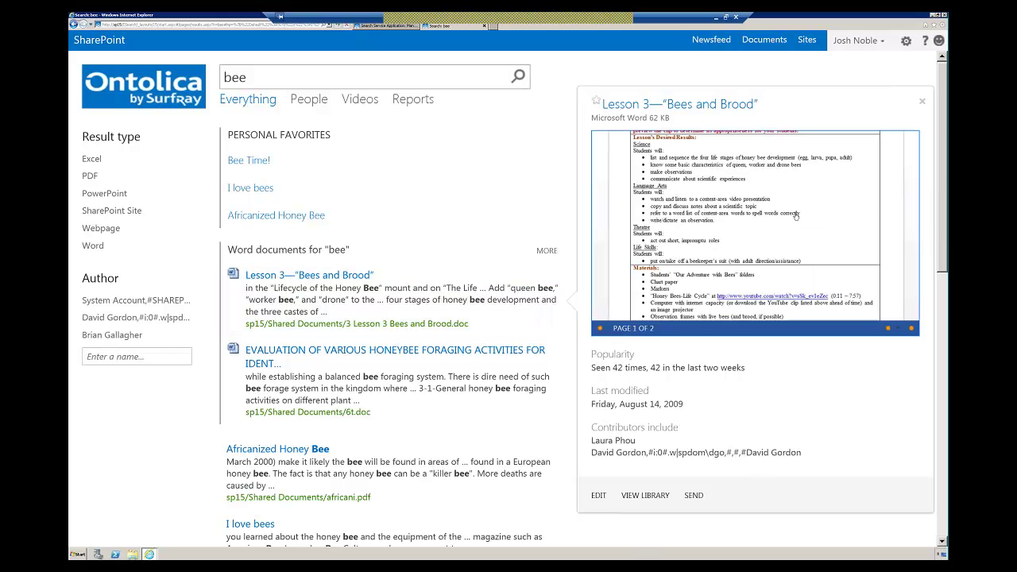
pyautogui.scroll(-3, 796, 214)
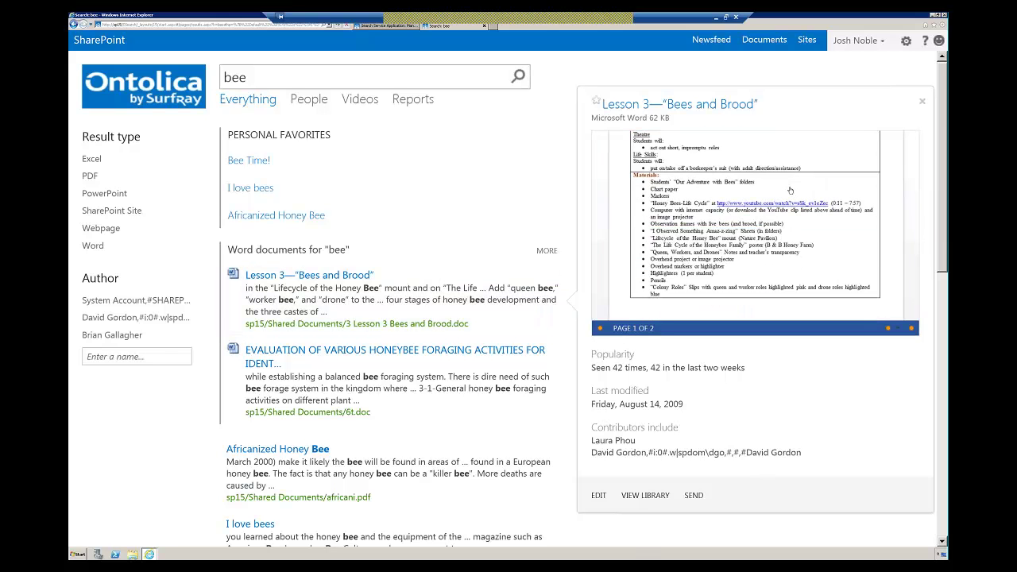
pyautogui.scroll(-2, 790, 191)
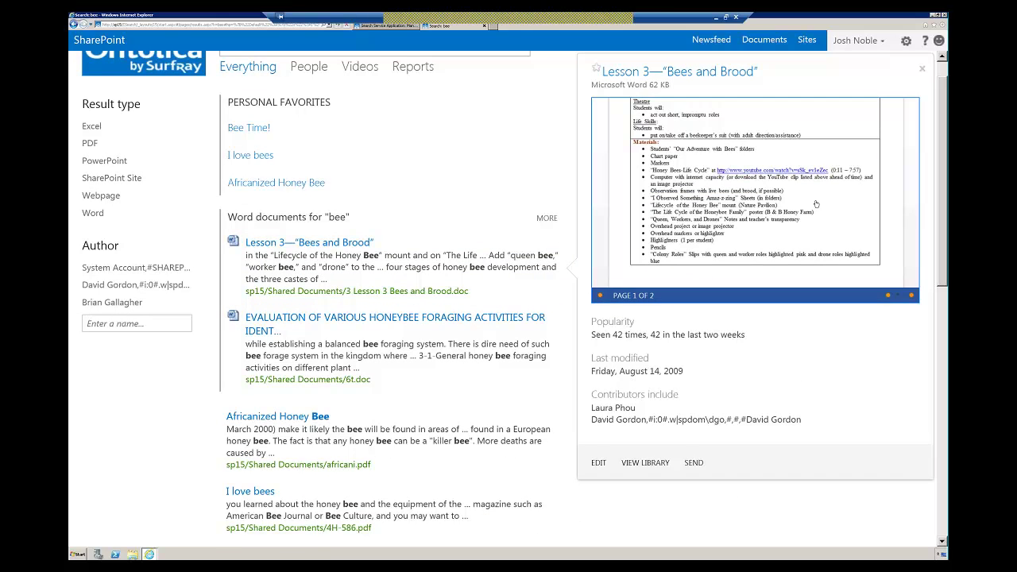
pyautogui.scroll(-6, 817, 205)
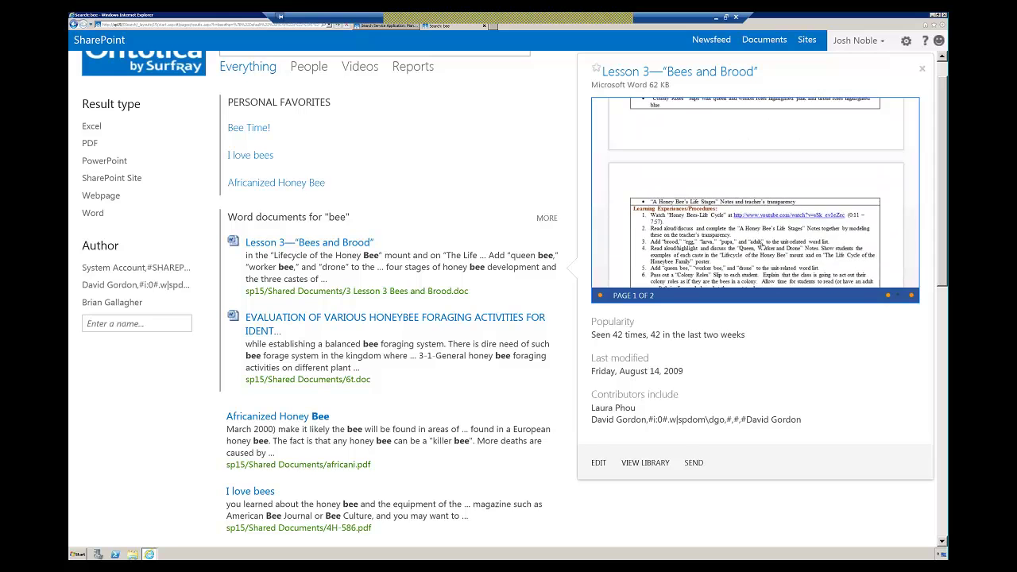
pyautogui.scroll(-2, 761, 243)
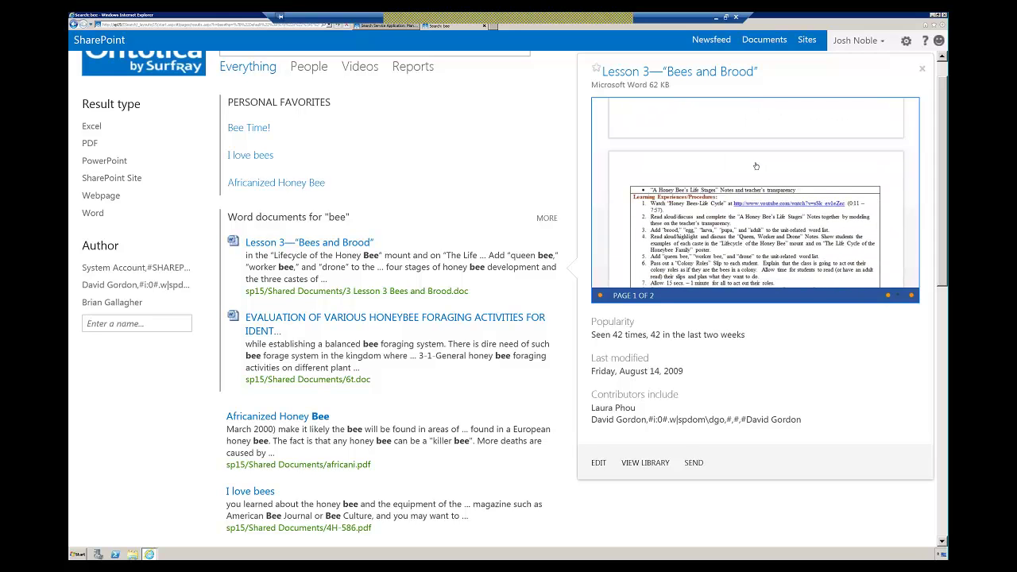
pyautogui.scroll(-3, 756, 166)
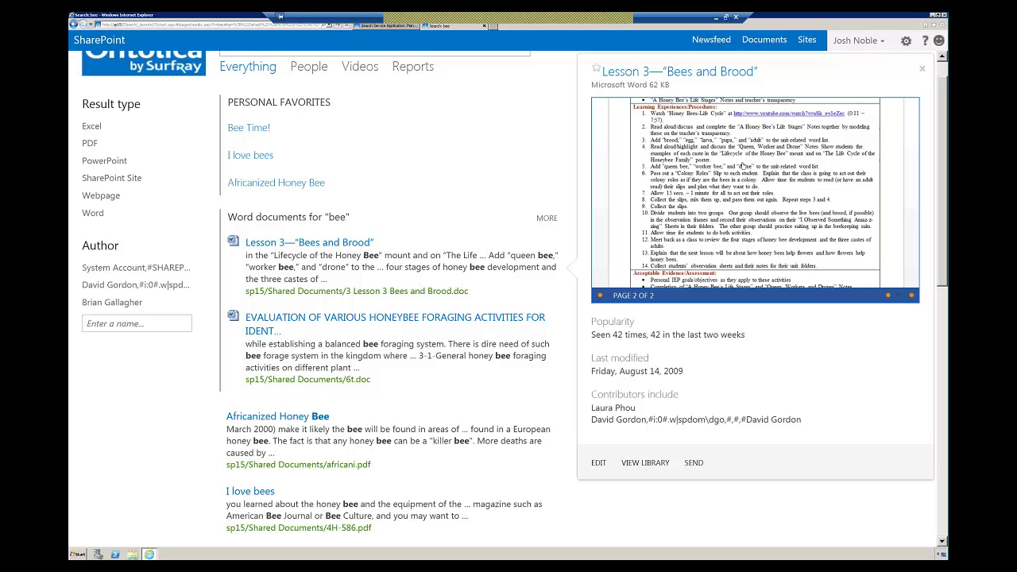
pyautogui.scroll(-4, 743, 165)
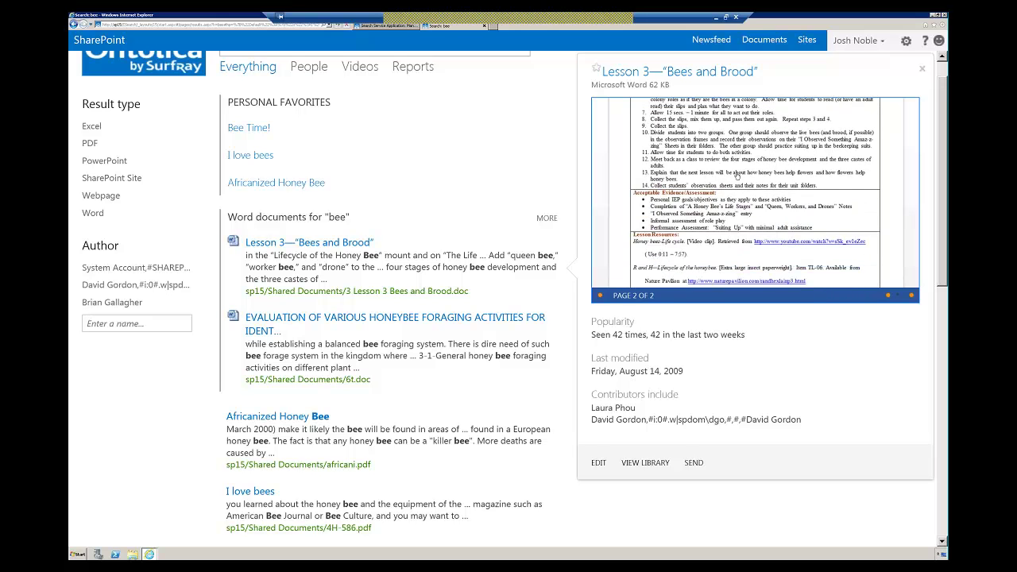
pyautogui.scroll(-3, 737, 174)
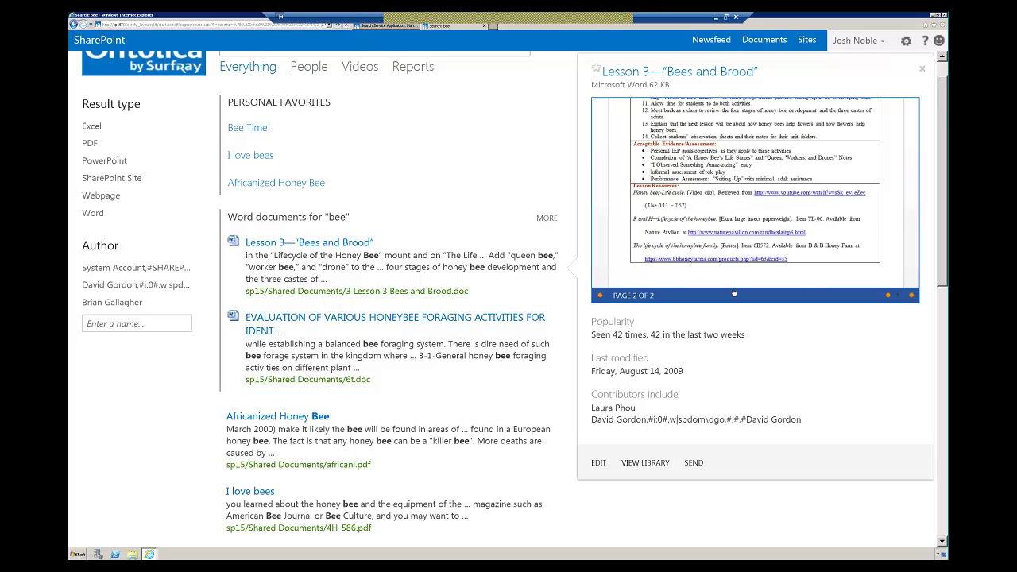
pyautogui.scroll(6, 732, 239)
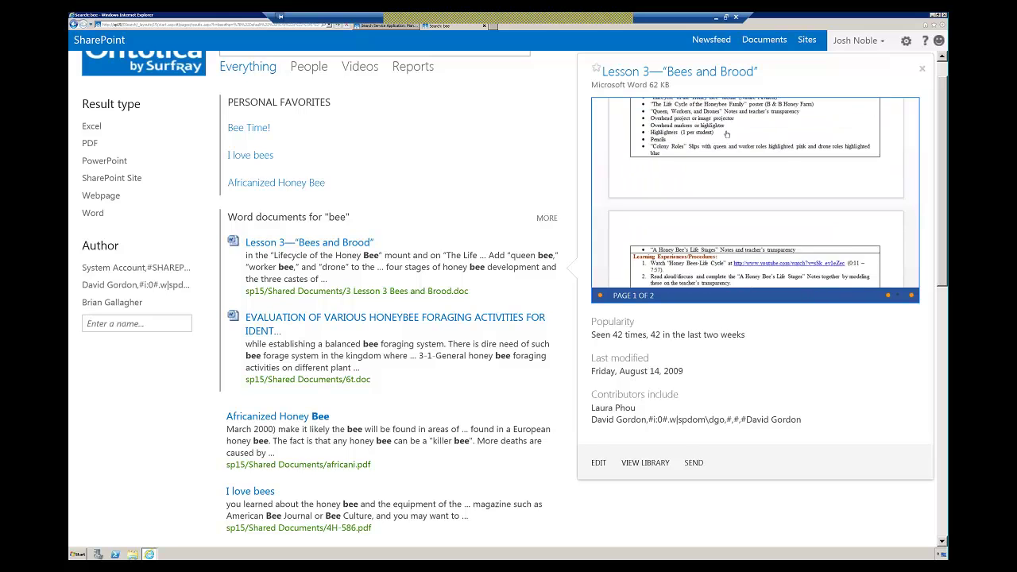
pyautogui.scroll(3, 724, 139)
pyautogui.scroll(-4, 725, 143)
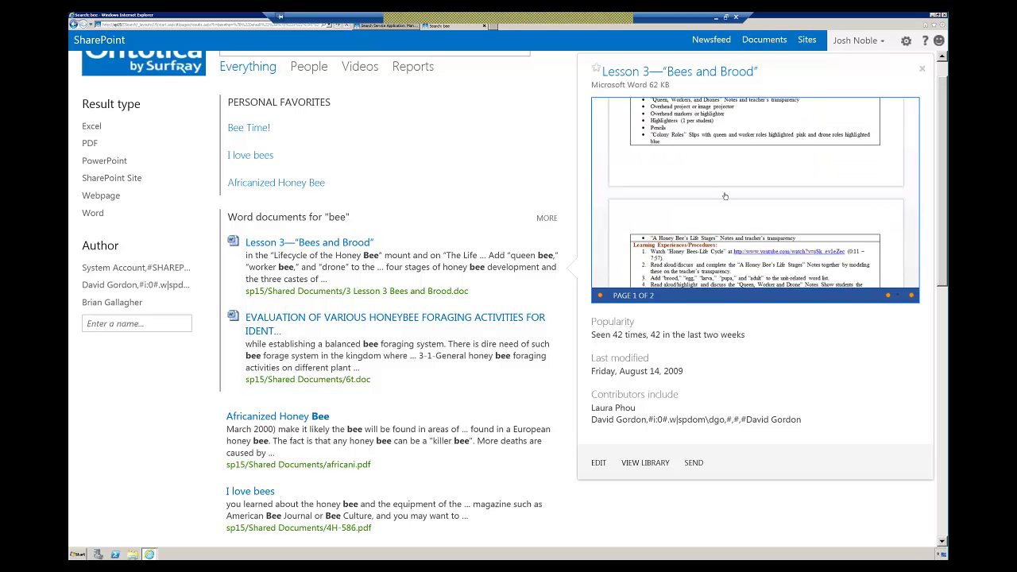
pyautogui.scroll(5, 725, 196)
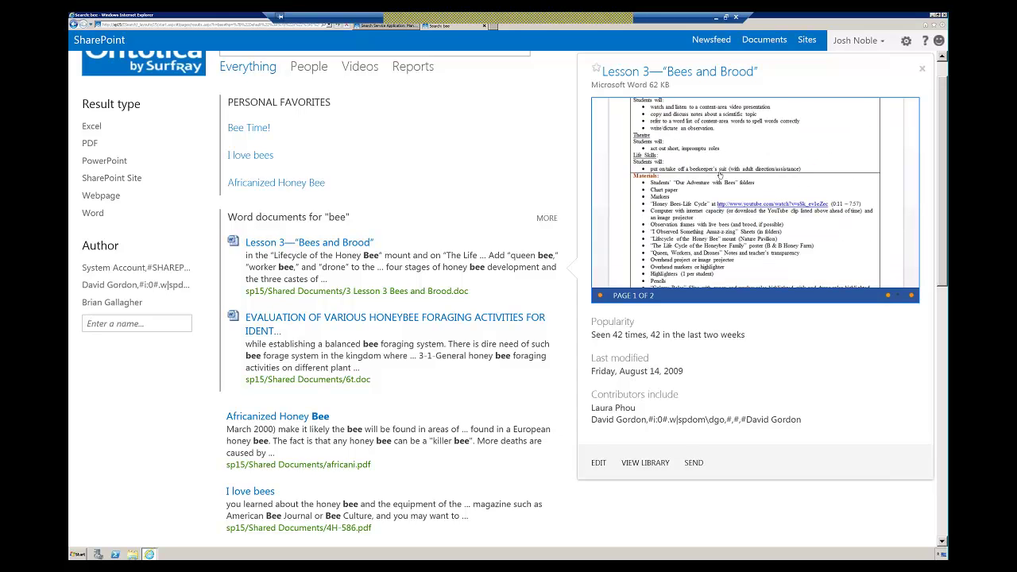
pyautogui.scroll(5, 724, 179)
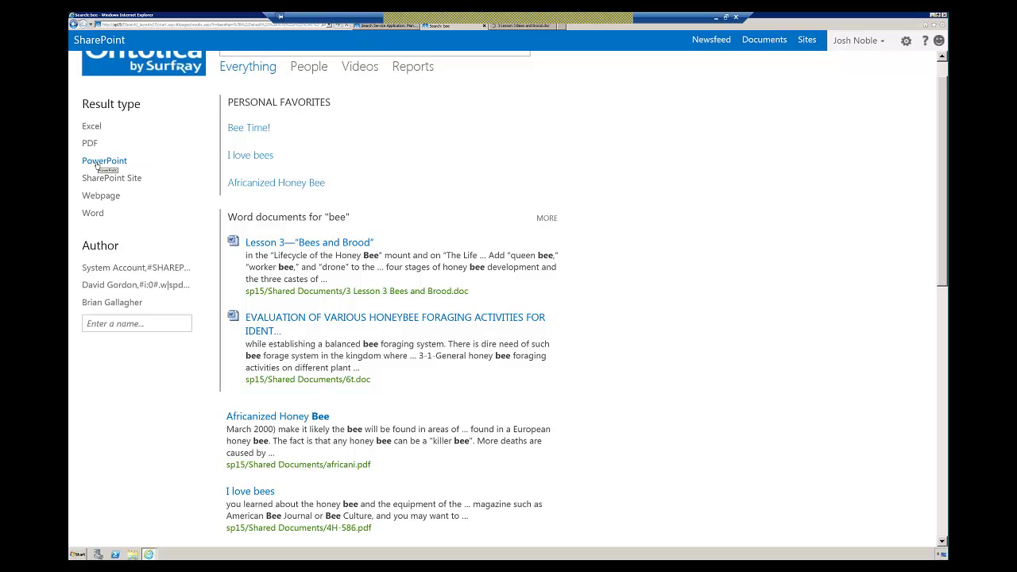
# Step: Limit bee results to PowerPoint and preview the Africanized Honey Bees deck, advancing one slide
pyautogui.click(101, 163)
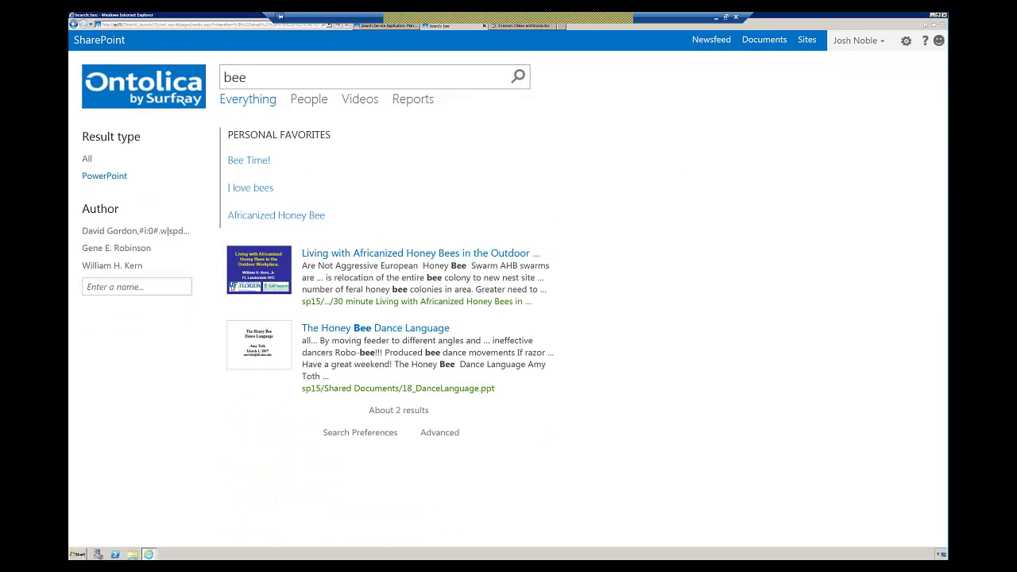
pyautogui.moveTo(256, 280)
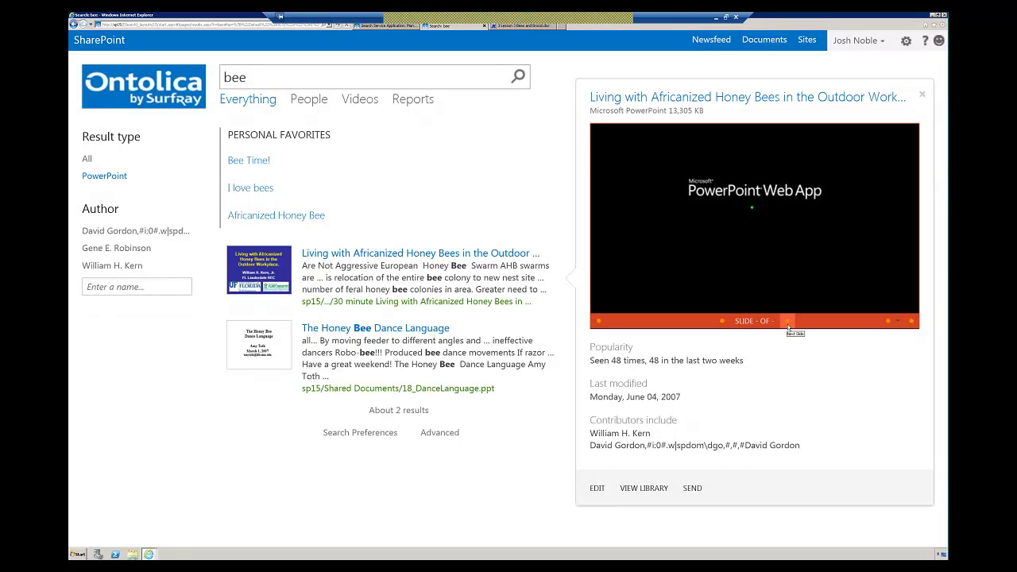
pyautogui.click(888, 322)
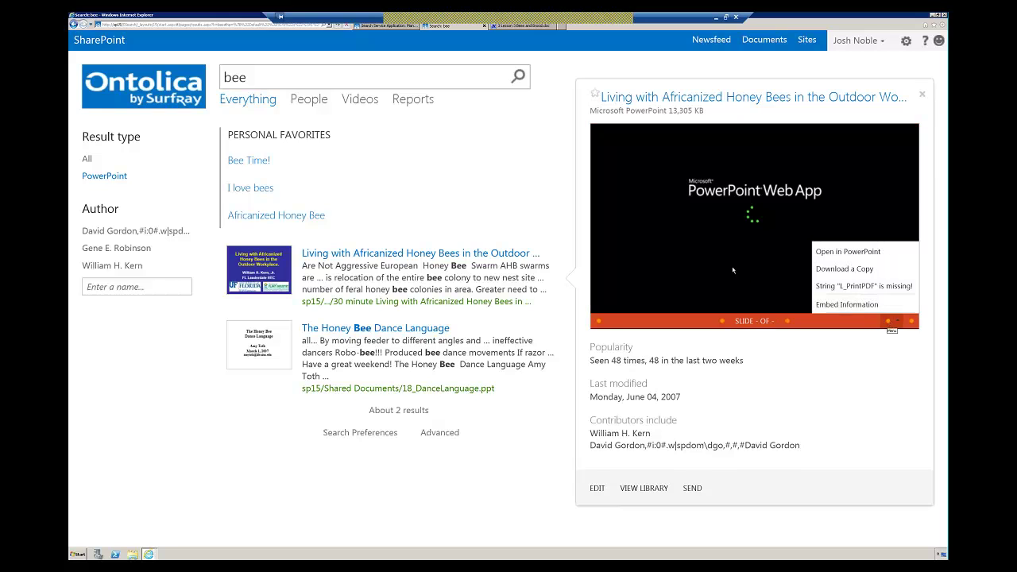
pyautogui.click(710, 225)
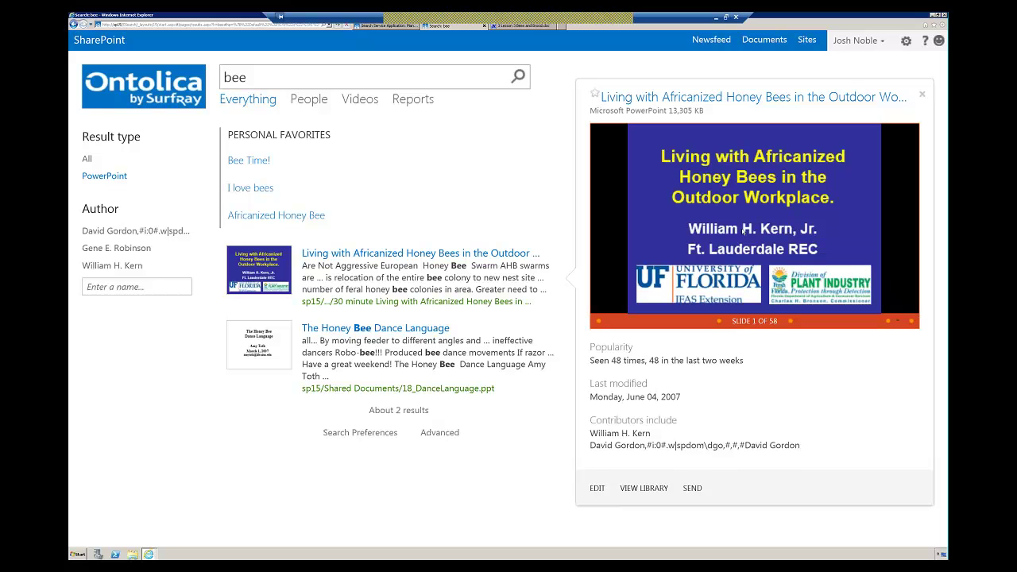
pyautogui.click(791, 321)
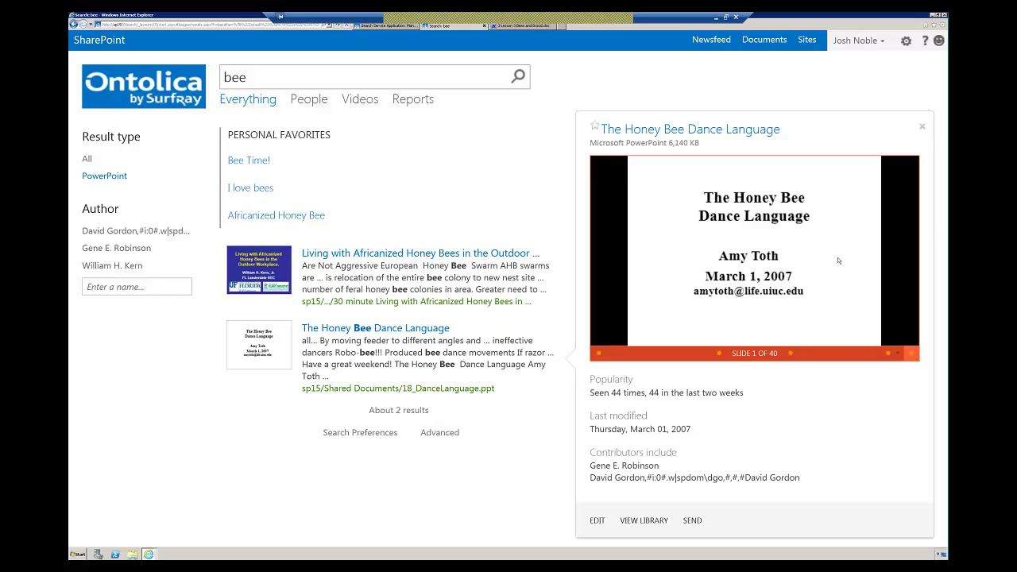
# Step: Advance The Honey Bee Dance Language preview through its opening slides
pyautogui.click(792, 355)
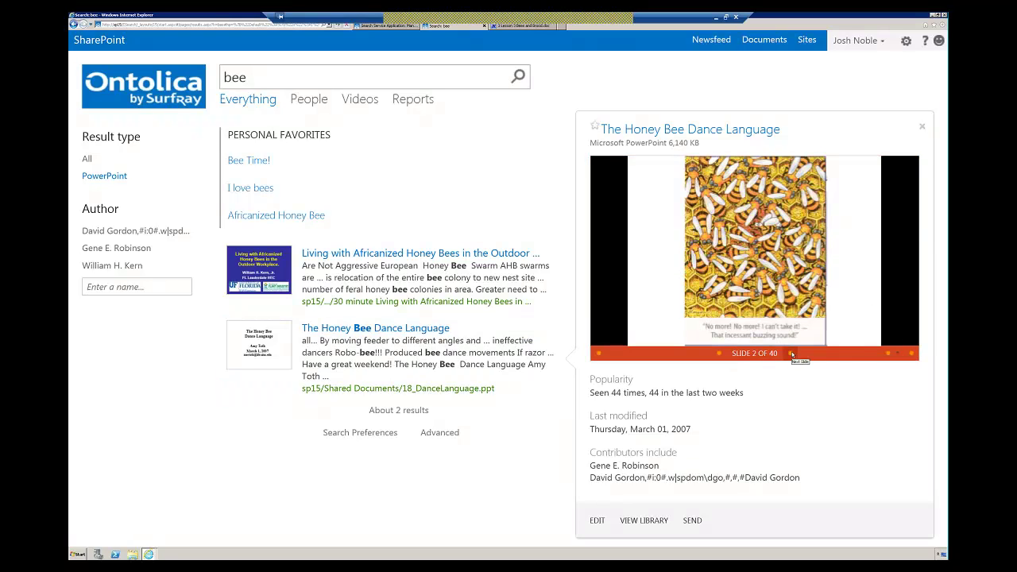
pyautogui.doubleClick(793, 355)
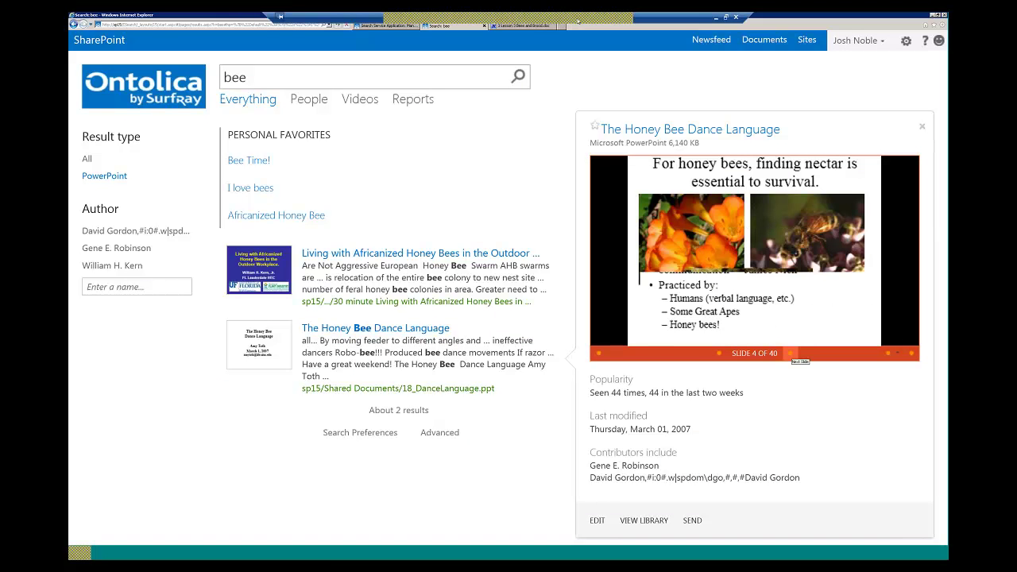
pyautogui.click(792, 355)
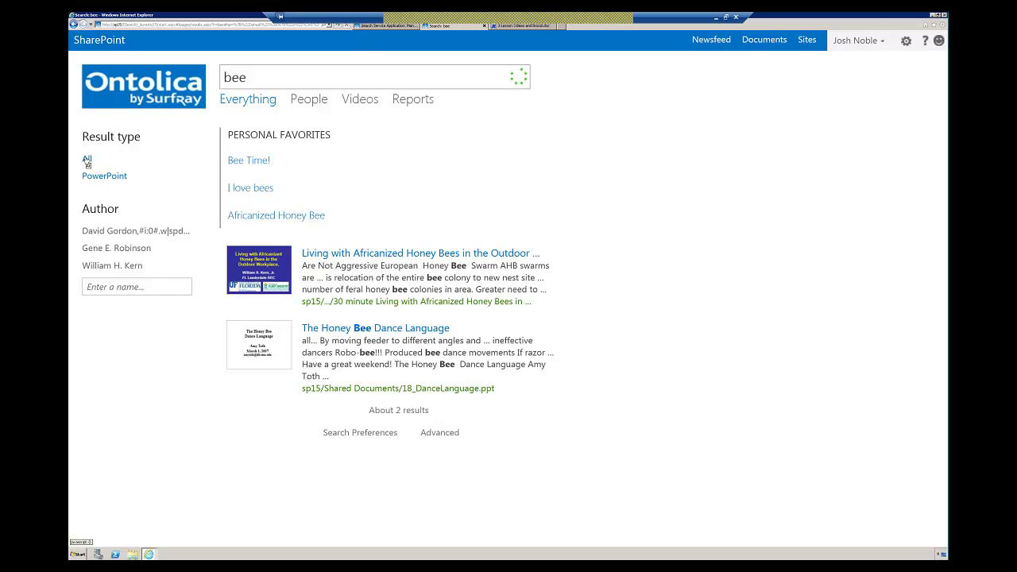
# Step: Show all result types again and scroll through the roughly 31 bee results
pyautogui.click(87, 162)
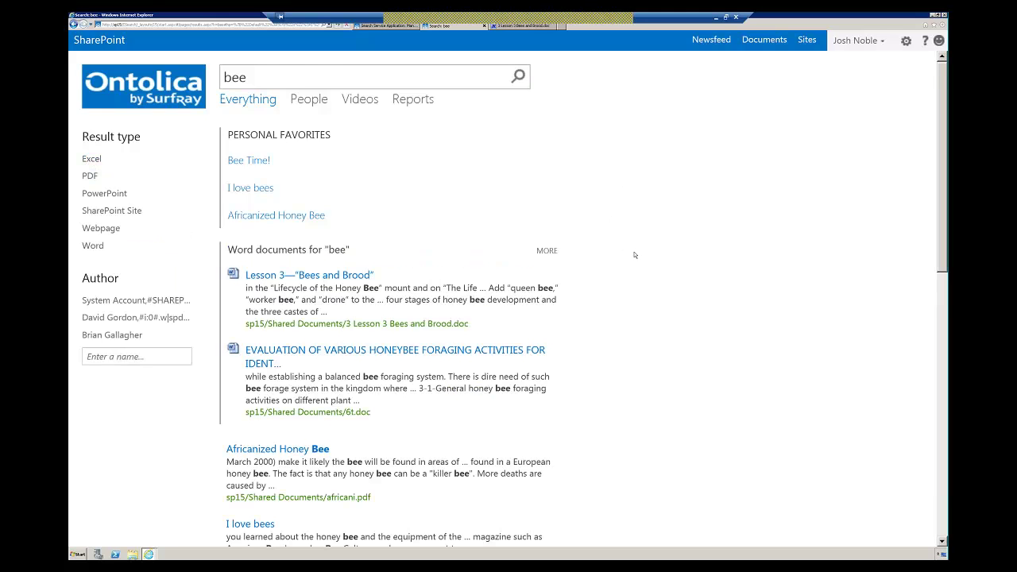
pyautogui.scroll(-5, 635, 254)
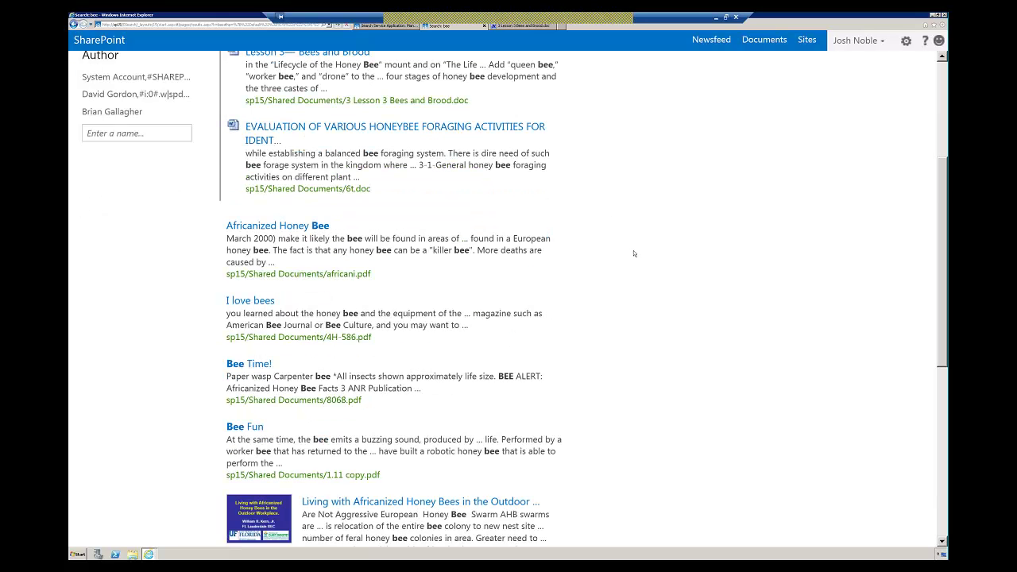
pyautogui.scroll(-8, 634, 254)
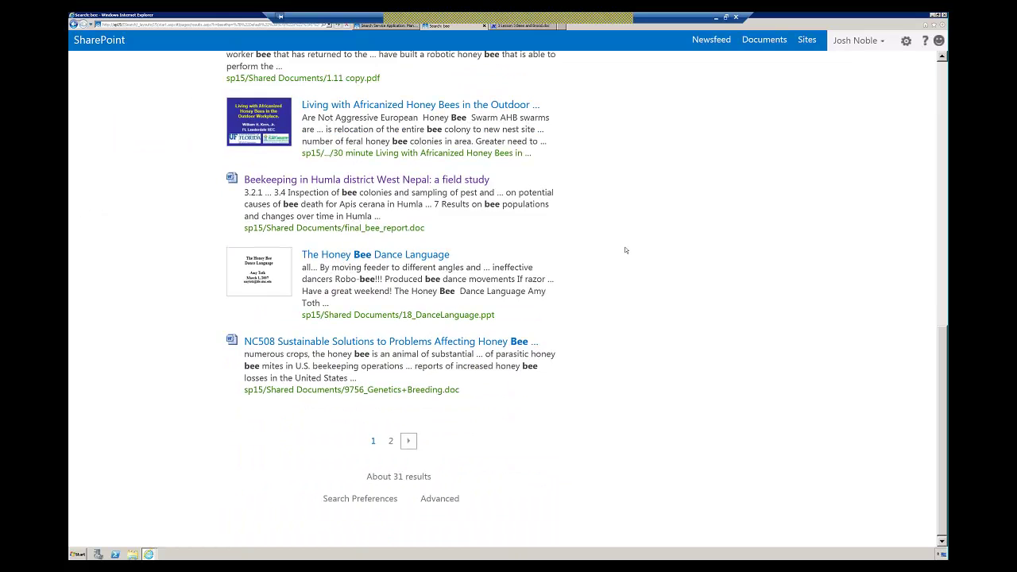
pyautogui.scroll(10, 626, 251)
pyautogui.scroll(2, 625, 250)
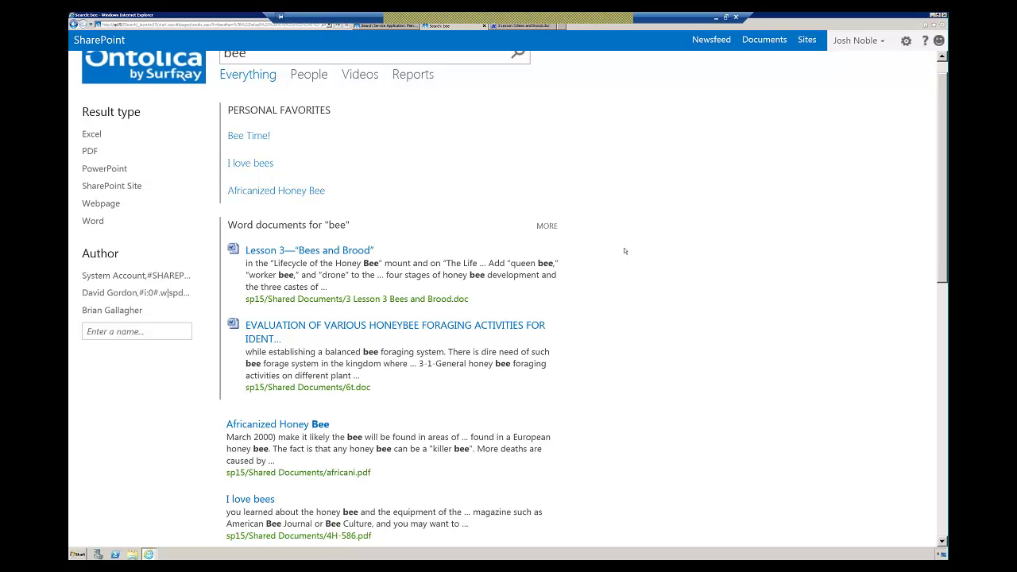
pyautogui.scroll(1, 625, 251)
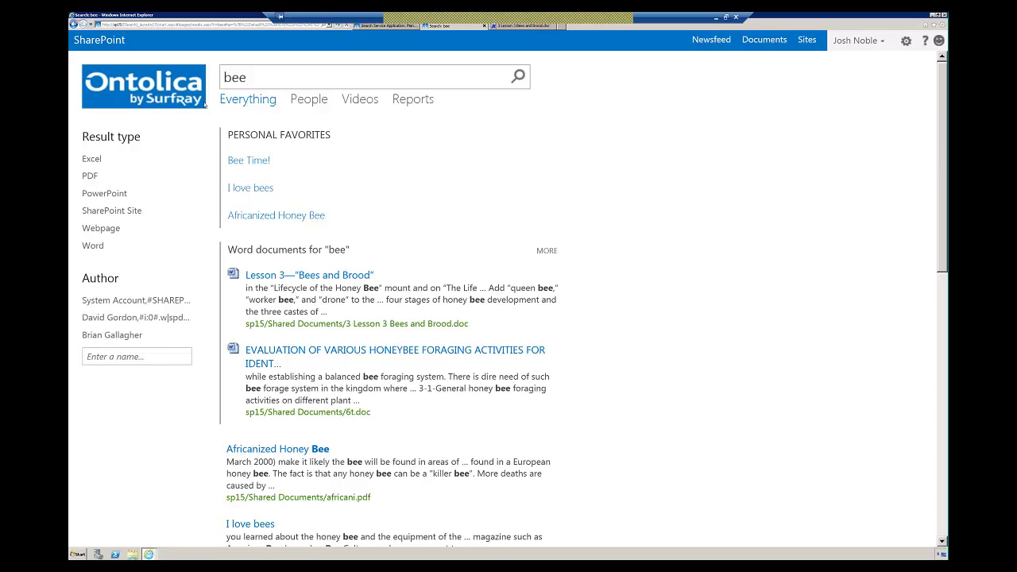
# Step: Show People results for 'bee', which return no matches
pyautogui.click(300, 99)
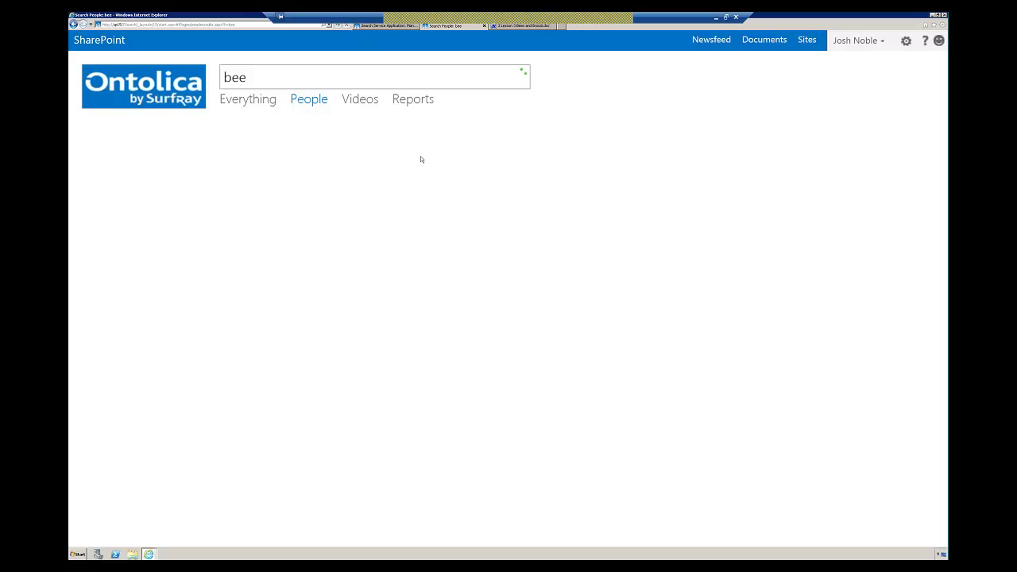
# Step: Return the bee search to the Everything vertical
pyautogui.click(240, 105)
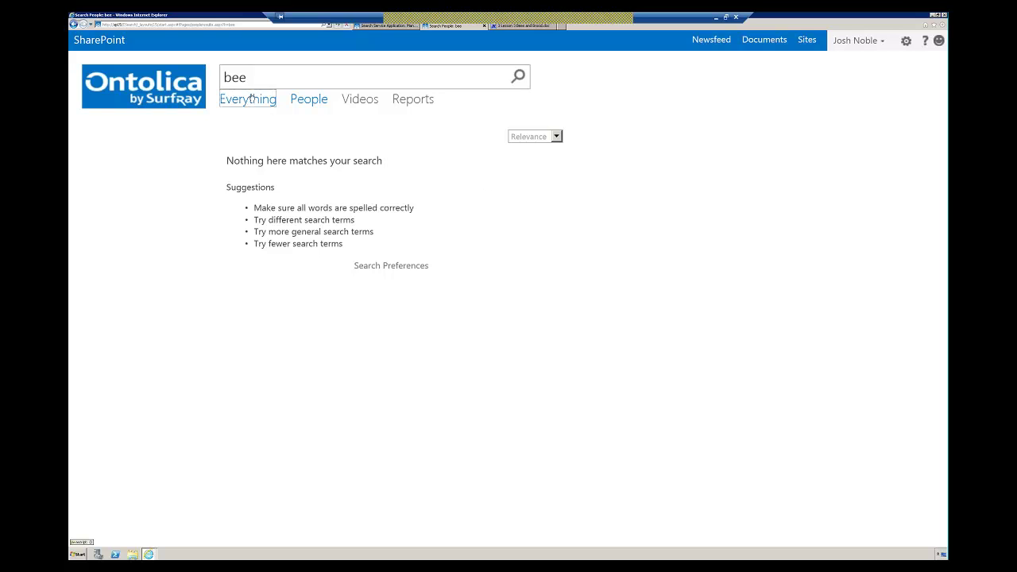
pyautogui.click(250, 97)
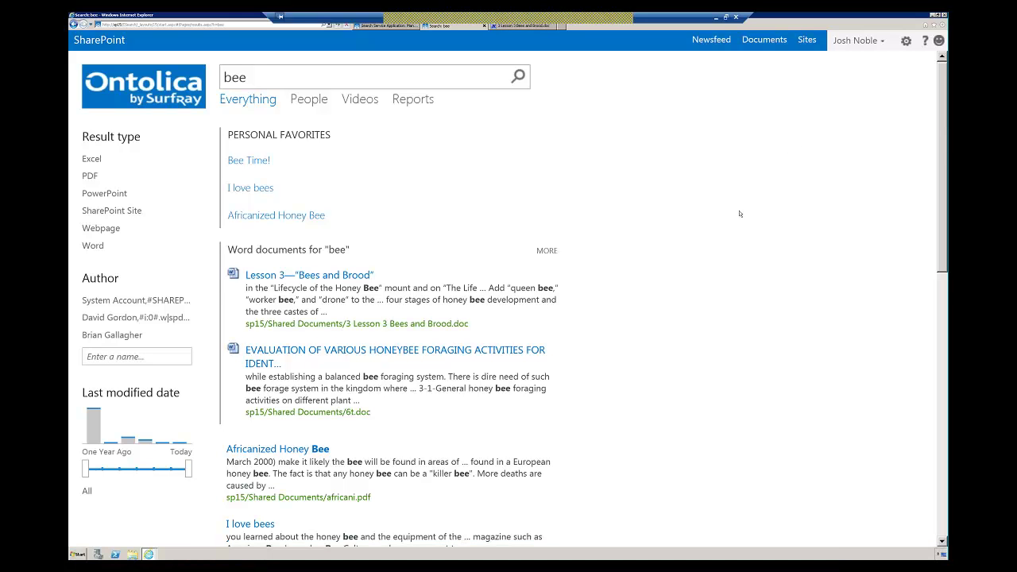
# Step: Go to the Manage Content Sources page and then the Search Schema
pyautogui.click(387, 26)
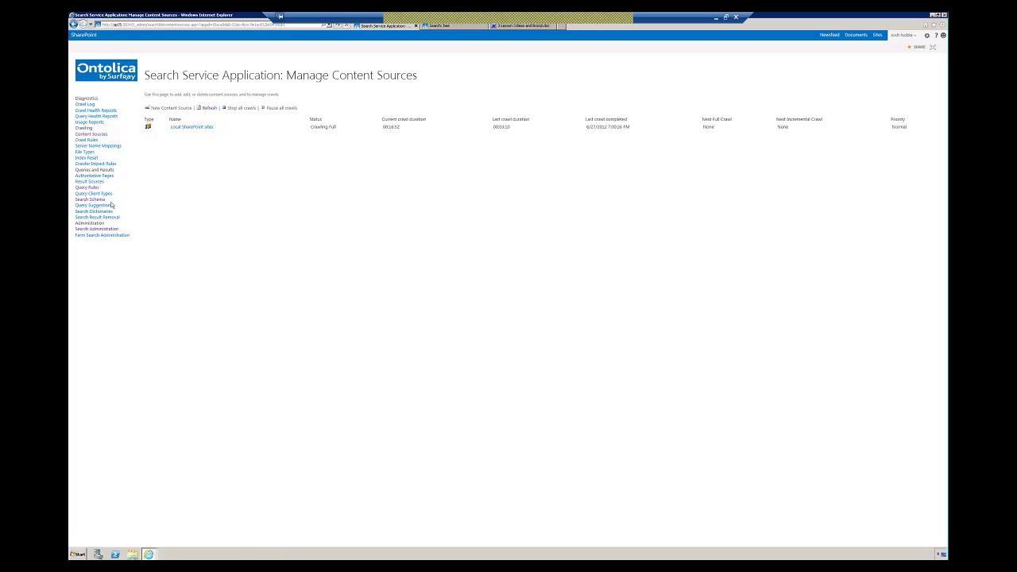
pyautogui.click(100, 201)
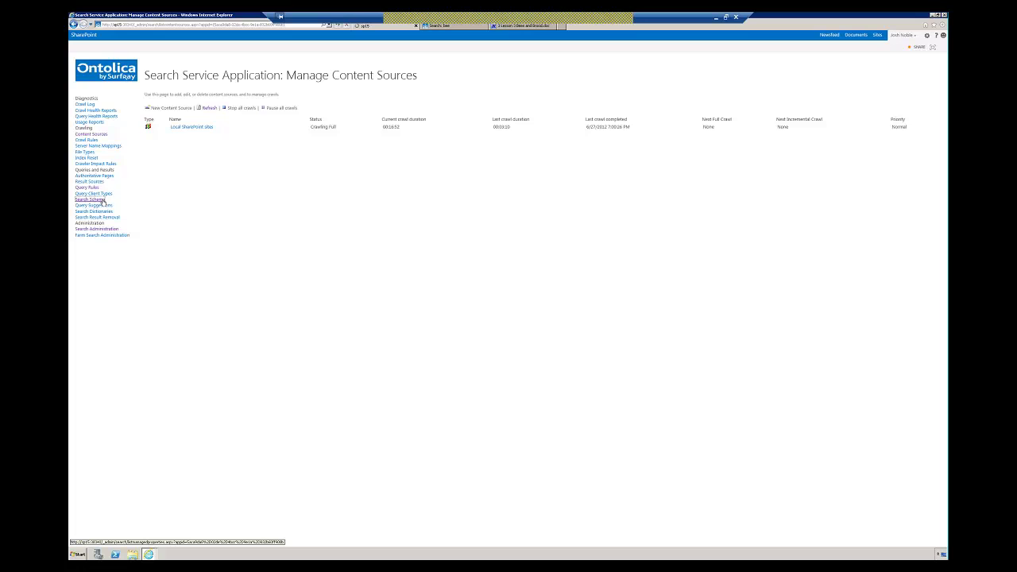
# Step: Open Search Schema and browse the list of 577 managed properties
pyautogui.click(101, 201)
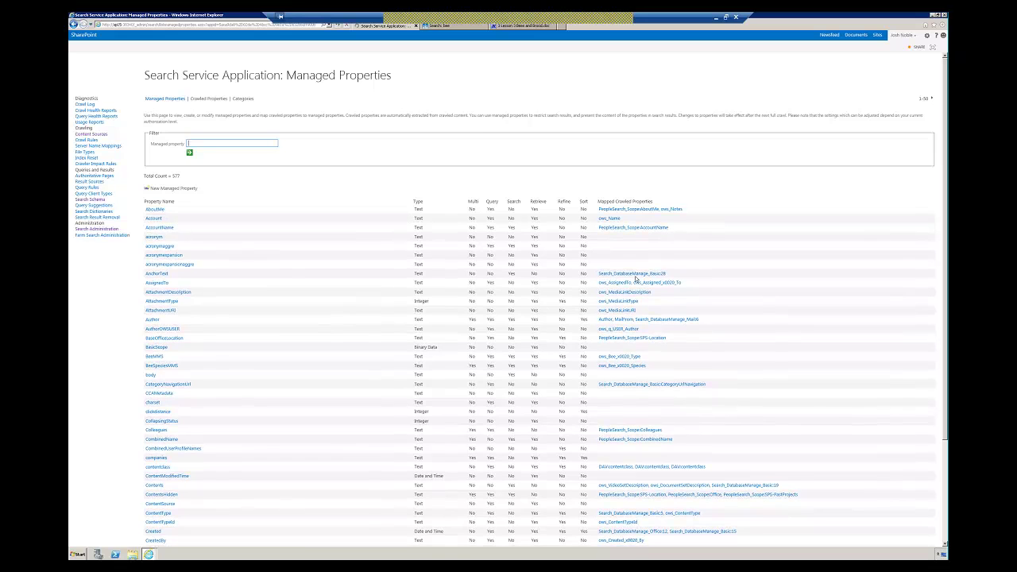
pyautogui.scroll(-3, 636, 278)
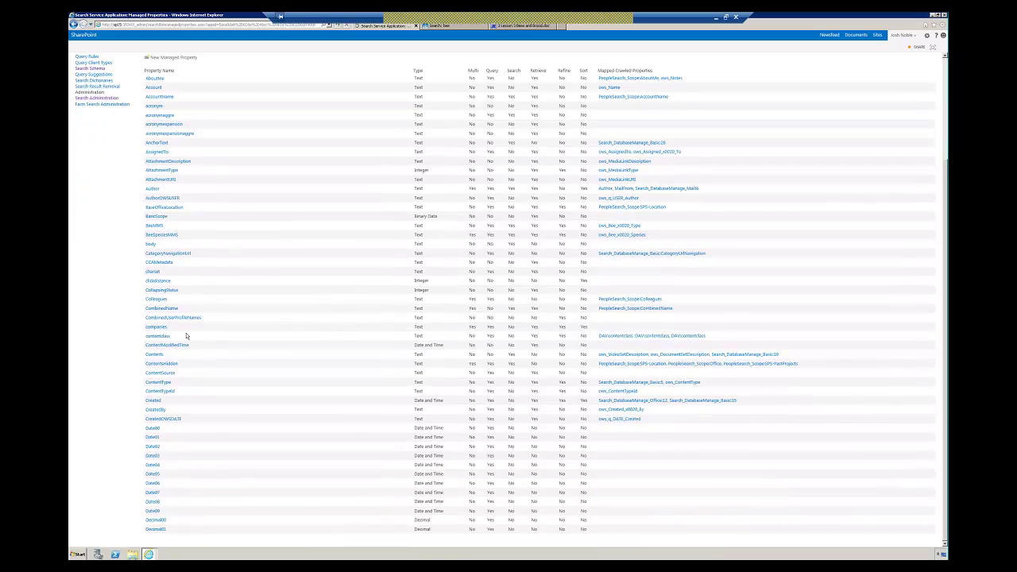
# Step: Review the BeeSpeciesMMS property: Text type, searchable, queryable, retrievable, its refiner setting and crawled property mapping
pyautogui.click(161, 235)
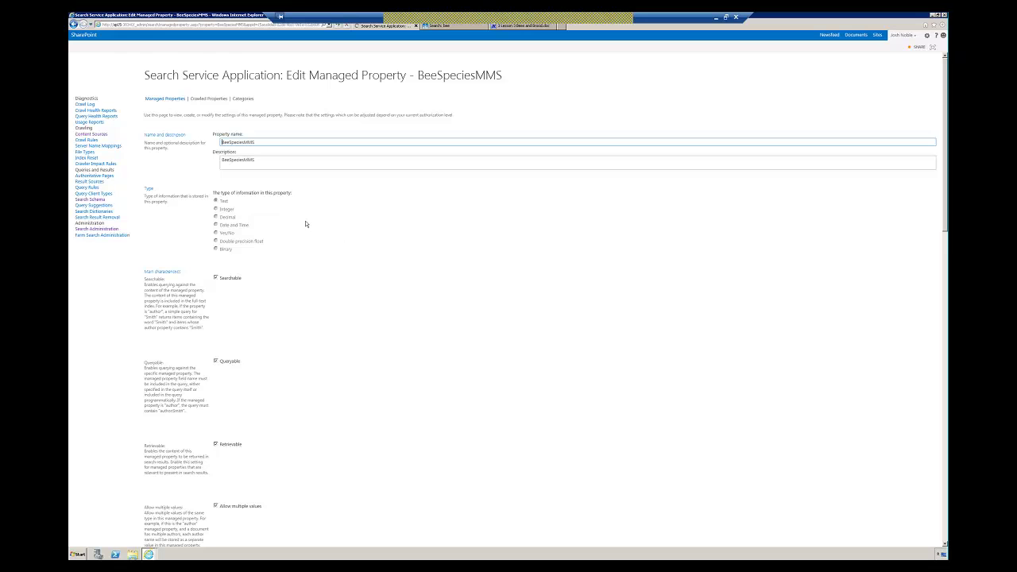
pyautogui.scroll(-2, 294, 224)
pyautogui.scroll(-2, 285, 224)
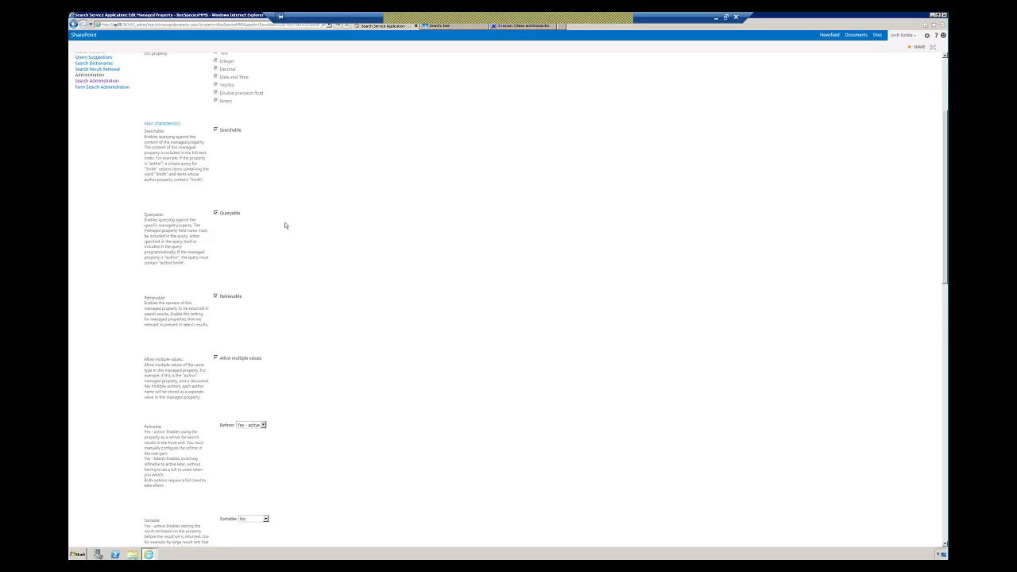
pyautogui.scroll(-2, 284, 225)
pyautogui.scroll(-1, 284, 225)
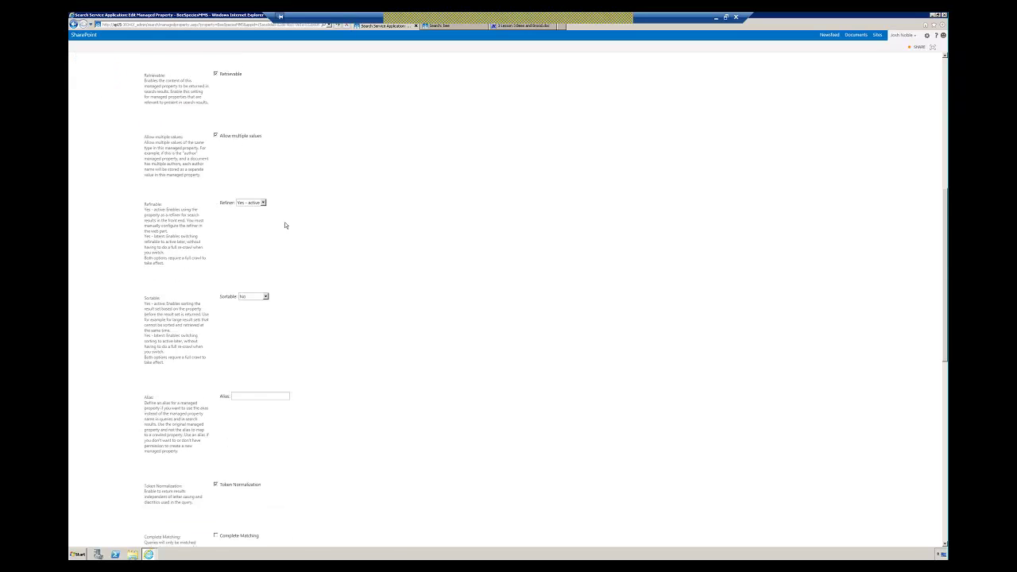
pyautogui.scroll(-3, 284, 225)
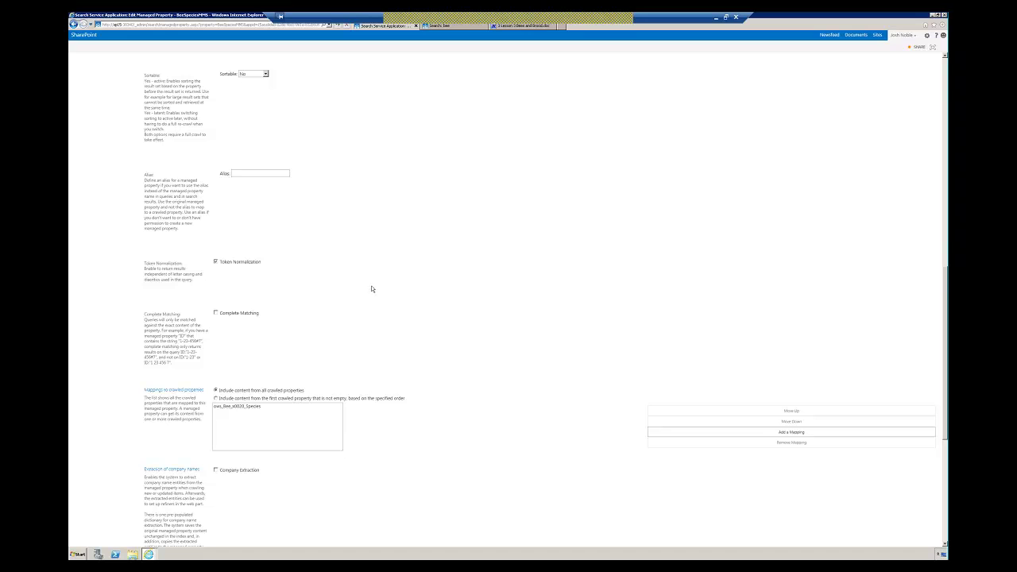
pyautogui.scroll(-4, 371, 288)
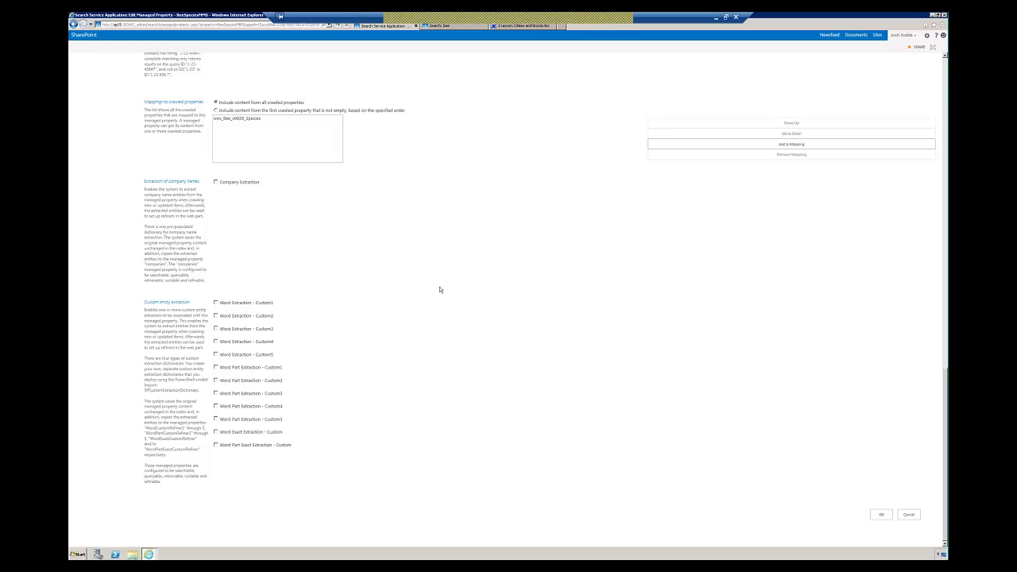
pyautogui.scroll(5, 439, 288)
pyautogui.scroll(2, 434, 274)
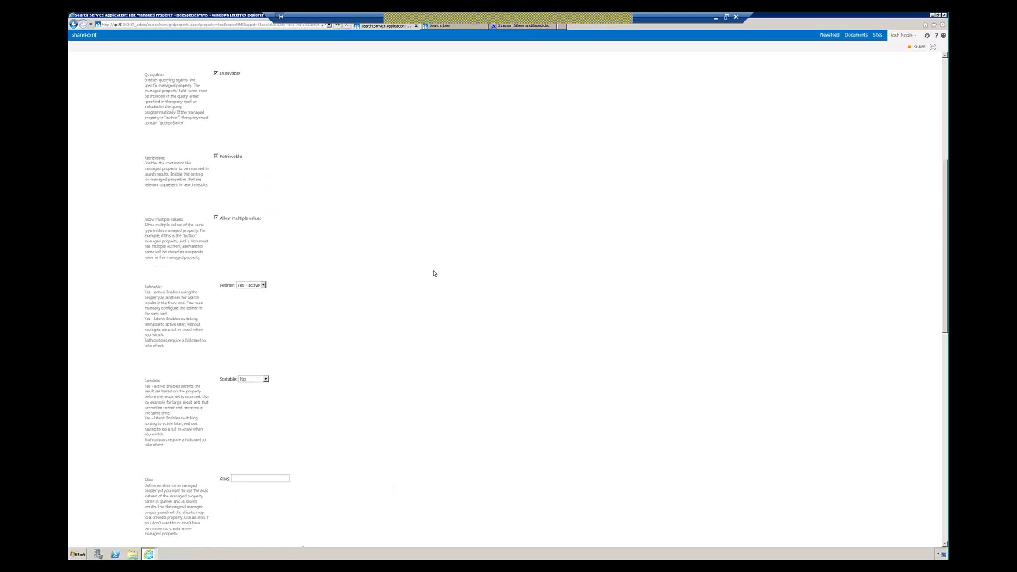
pyautogui.scroll(4, 434, 273)
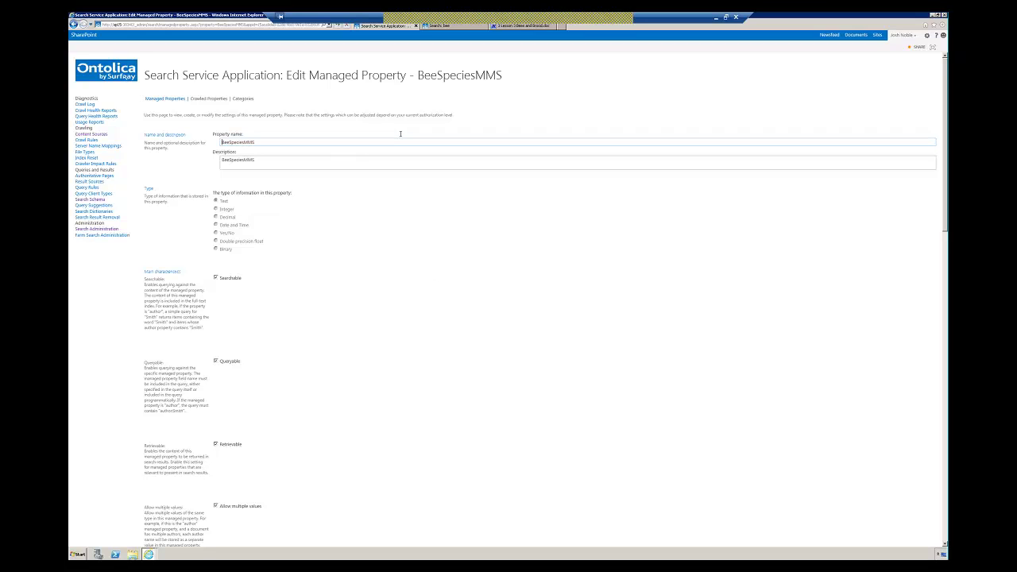
pyautogui.click(122, 26)
pyautogui.click(122, 26)
pyautogui.moveTo(103, 25); pyautogui.dragTo(153, 26)
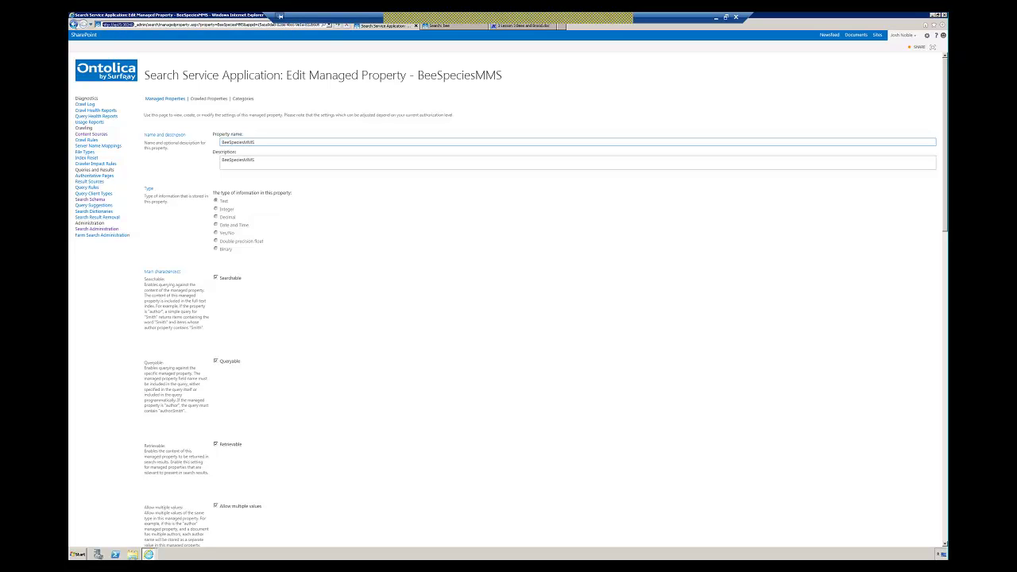
pyautogui.click(153, 25)
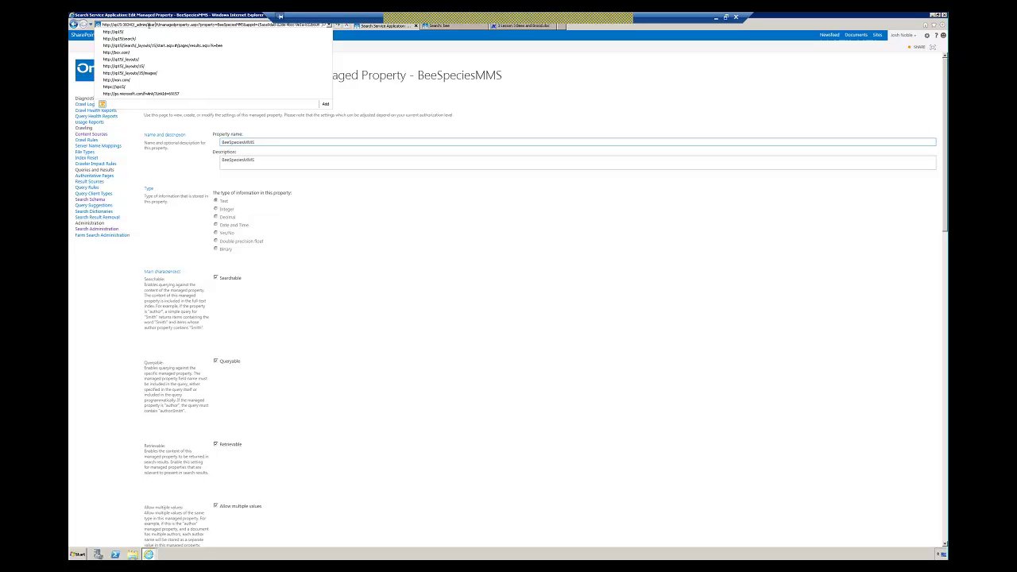
pyautogui.moveTo(148, 25); pyautogui.dragTo(517, 37)
pyautogui.press('BackSpace')
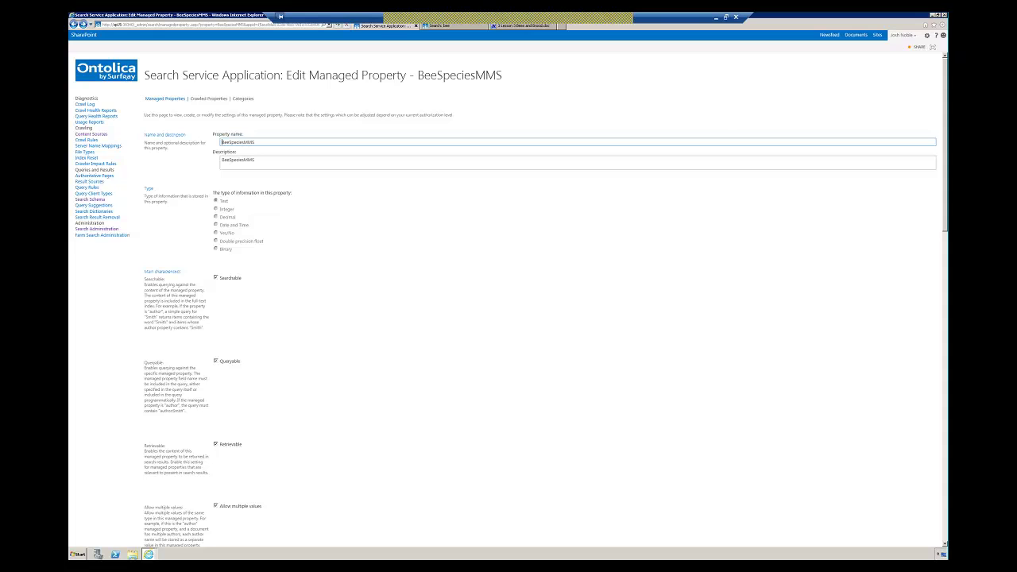
pyautogui.click(934, 26)
pyautogui.click(934, 25)
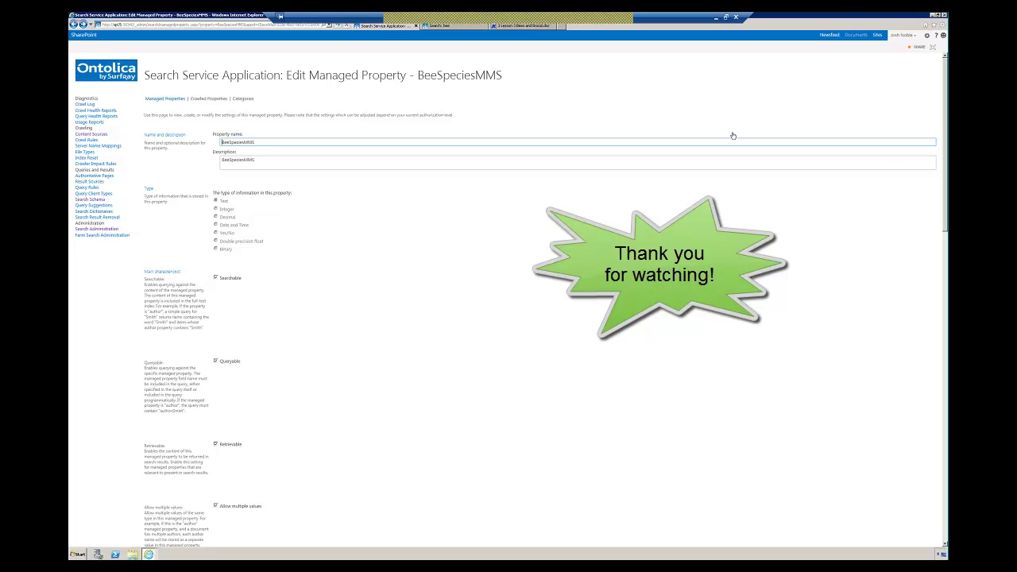